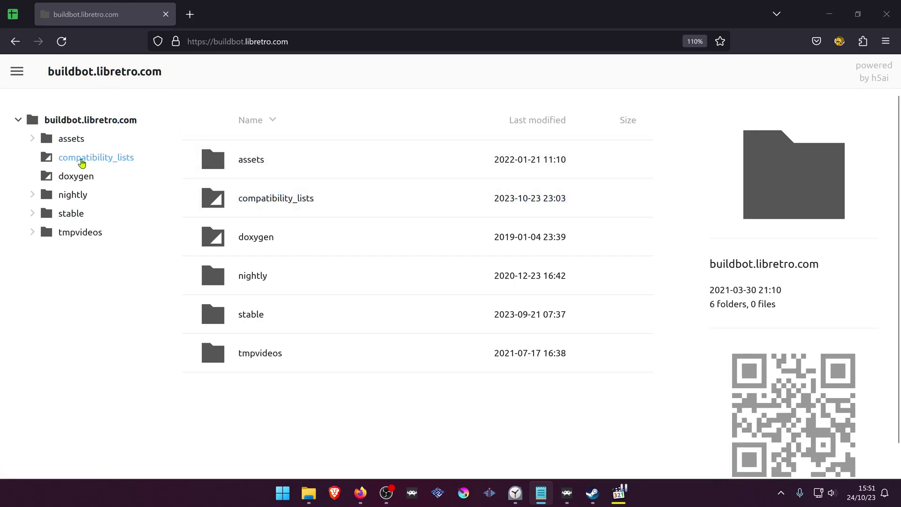
# Browse to the stable 1.16.0 Windows x86_64 builds folder on buildbot.libretro.com.
pyautogui.click(34, 214)
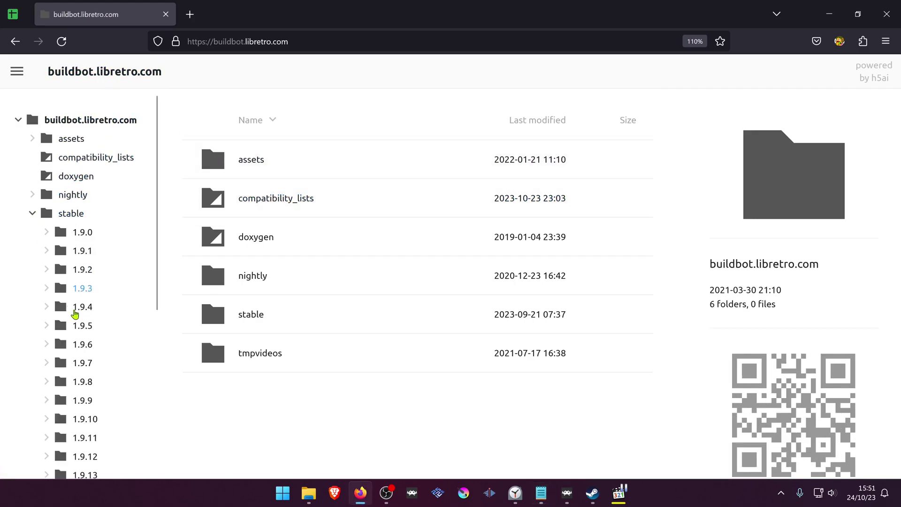
pyautogui.scroll(-4, 75, 312)
pyautogui.scroll(-2, 78, 315)
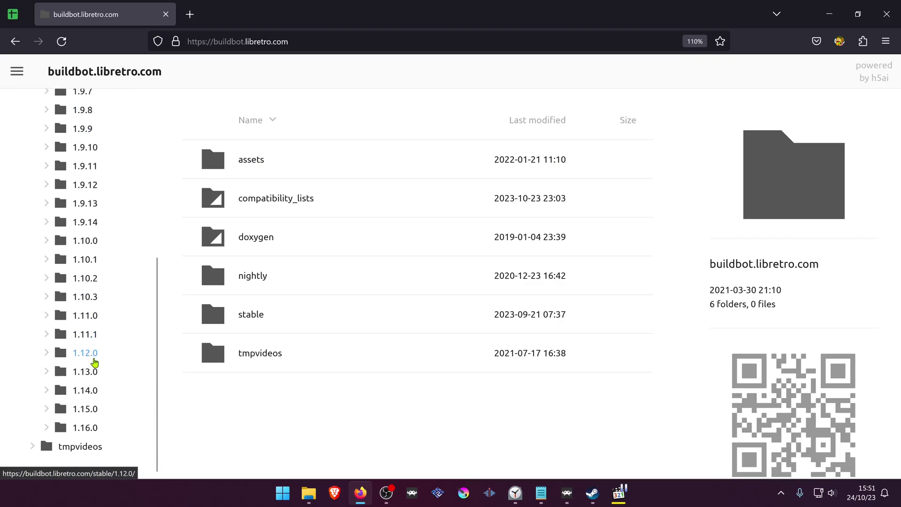
pyautogui.click(82, 428)
pyautogui.scroll(-3, 112, 366)
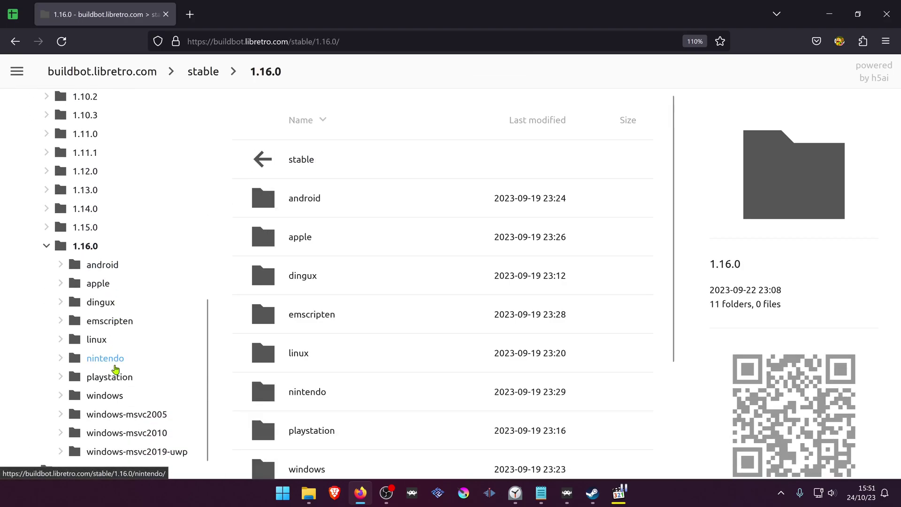
pyautogui.click(105, 371)
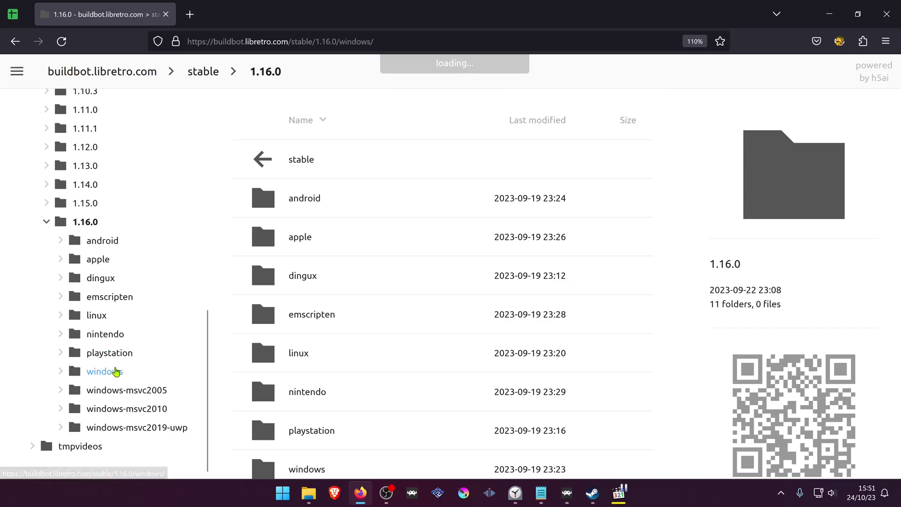
pyautogui.click(116, 371)
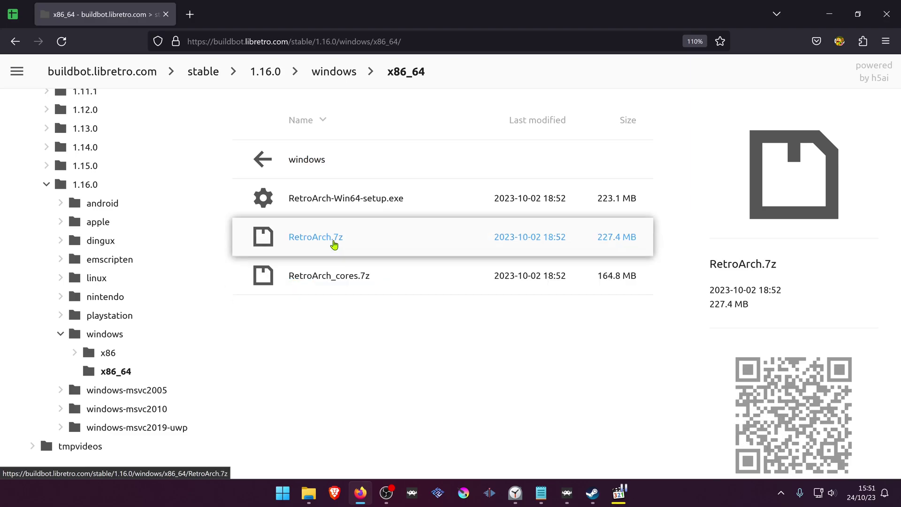
# Save RetroArch.7z and RetroArch_cores.7z to the Desktop.
pyautogui.click(334, 244)
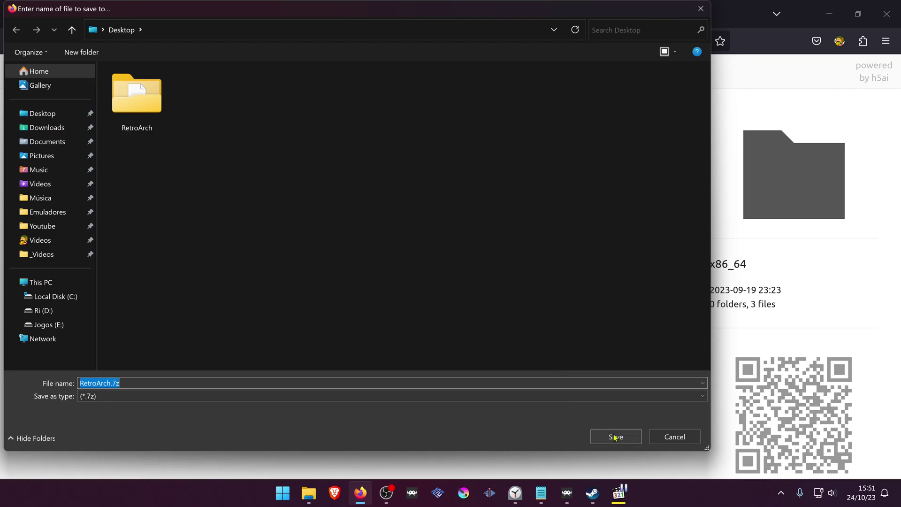
pyautogui.click(605, 429)
pyautogui.click(336, 277)
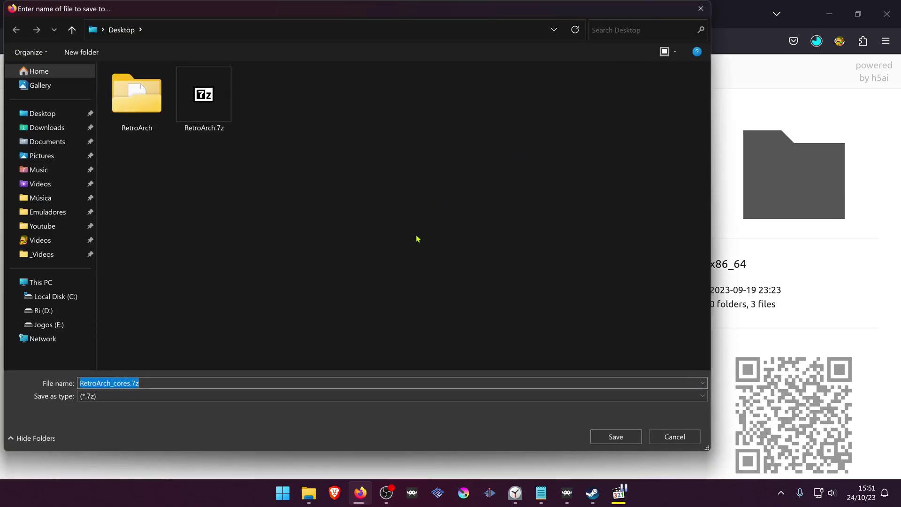
pyautogui.click(616, 436)
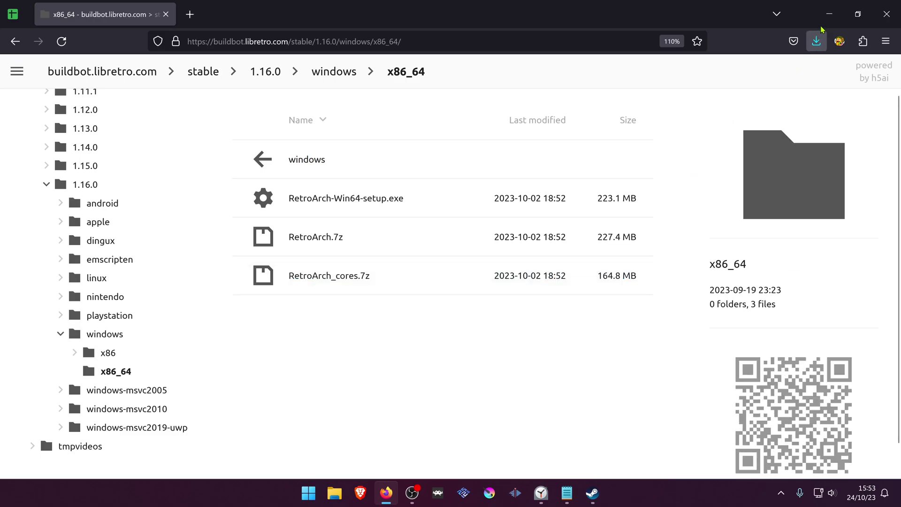
# Extract dolphin_libretro.dll from RetroArch_cores.7z's RetroArch-Win64\cores folder to the desktop.
pyautogui.click(830, 14)
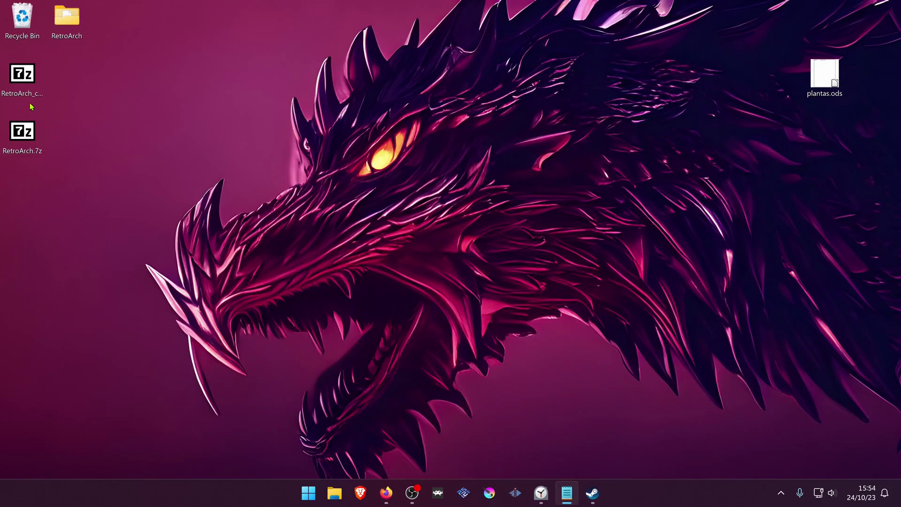
pyautogui.click(26, 78)
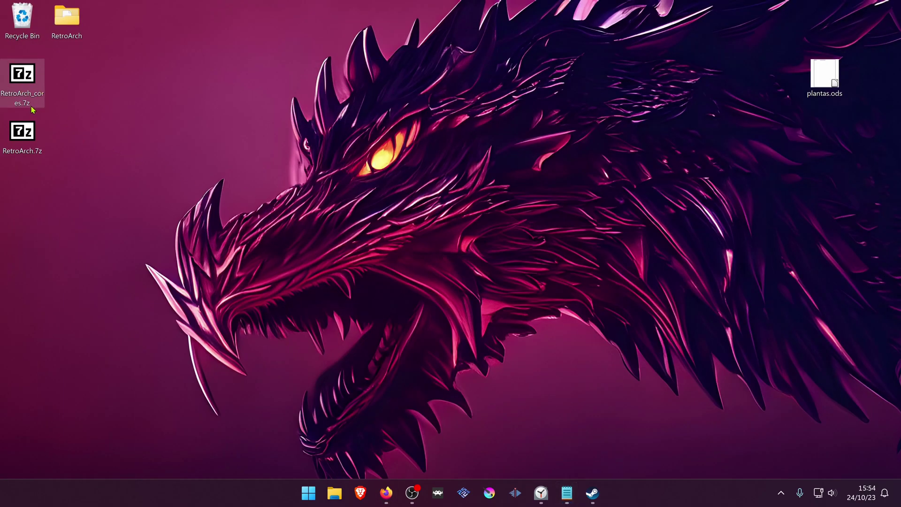
pyautogui.doubleClick(24, 82)
pyautogui.moveTo(500, 141); pyautogui.dragTo(489, 109)
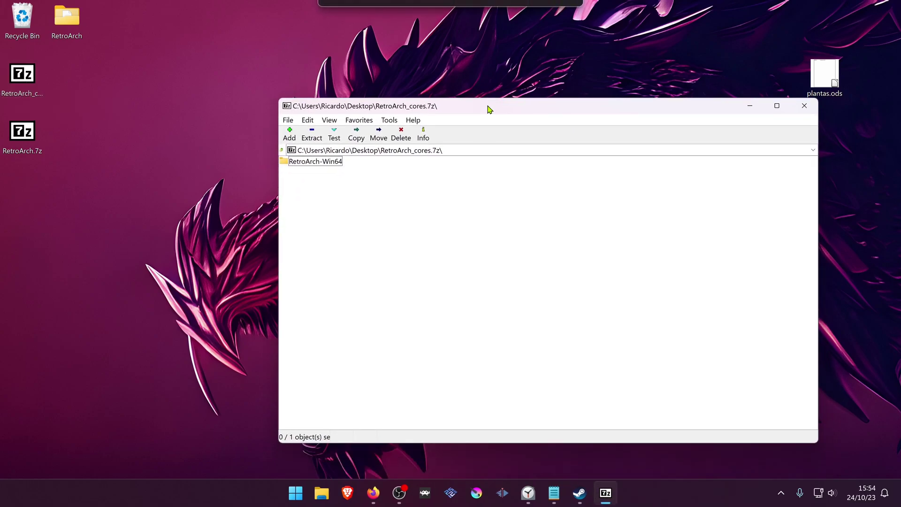
pyautogui.doubleClick(331, 164)
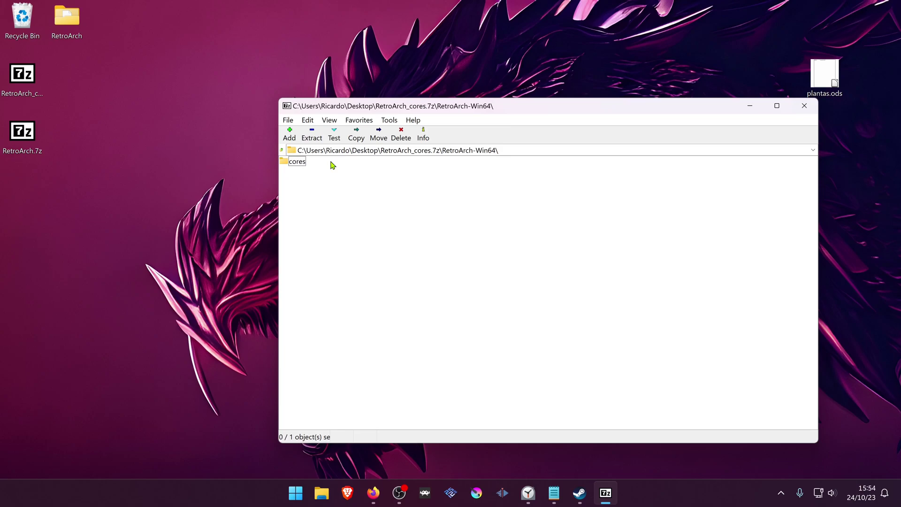
pyautogui.doubleClick(298, 162)
pyautogui.click(310, 191)
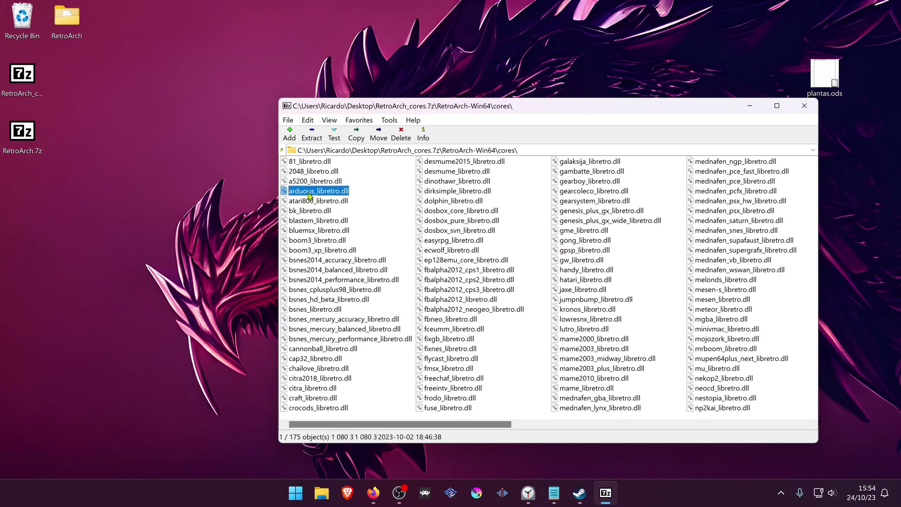
pyautogui.write('do')
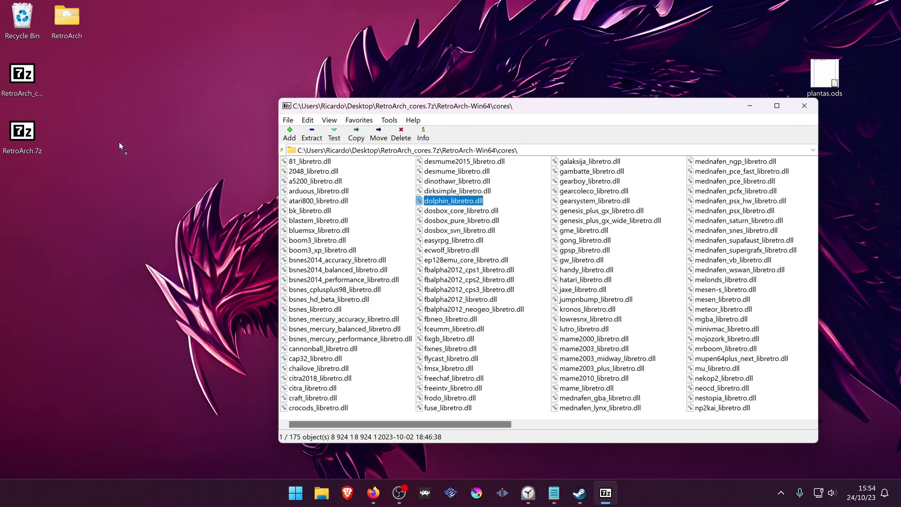
pyautogui.moveTo(122, 136); pyautogui.dragTo(120, 138)
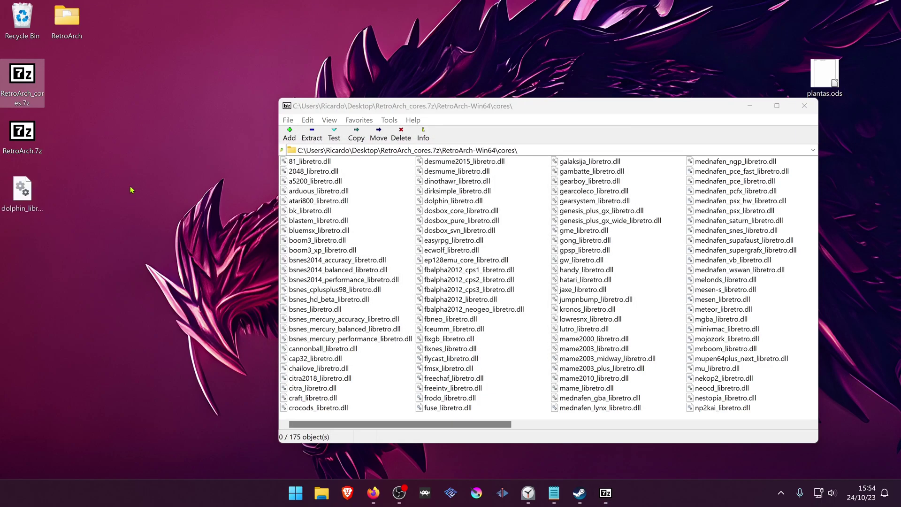
# Extract dolphin_libretro.info from RetroArch.7z's RetroArch-Win64\info folder to the desktop.
pyautogui.doubleClick(23, 134)
pyautogui.click(341, 194)
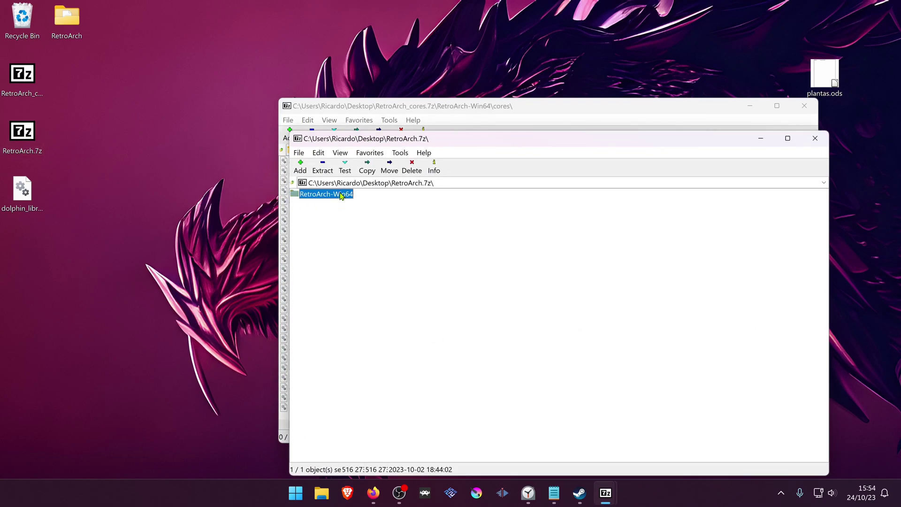
pyautogui.doubleClick(341, 196)
pyautogui.doubleClick(306, 233)
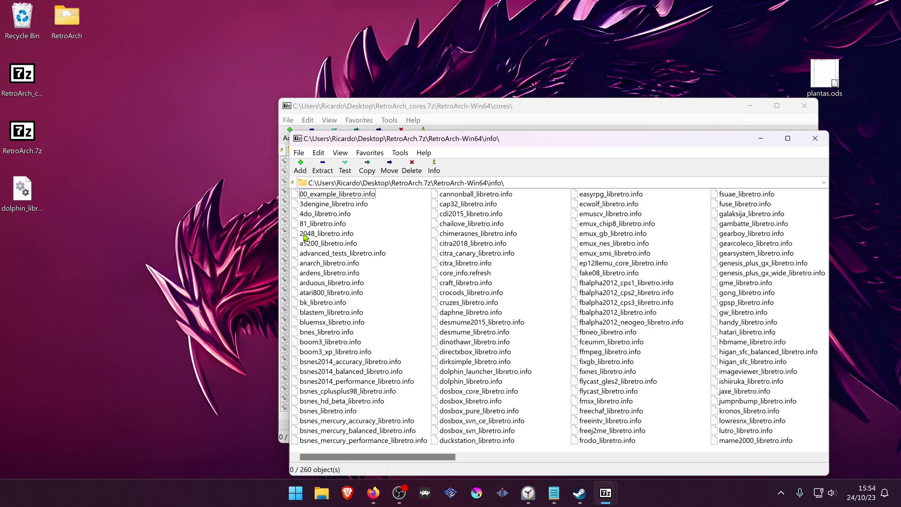
pyautogui.click(324, 234)
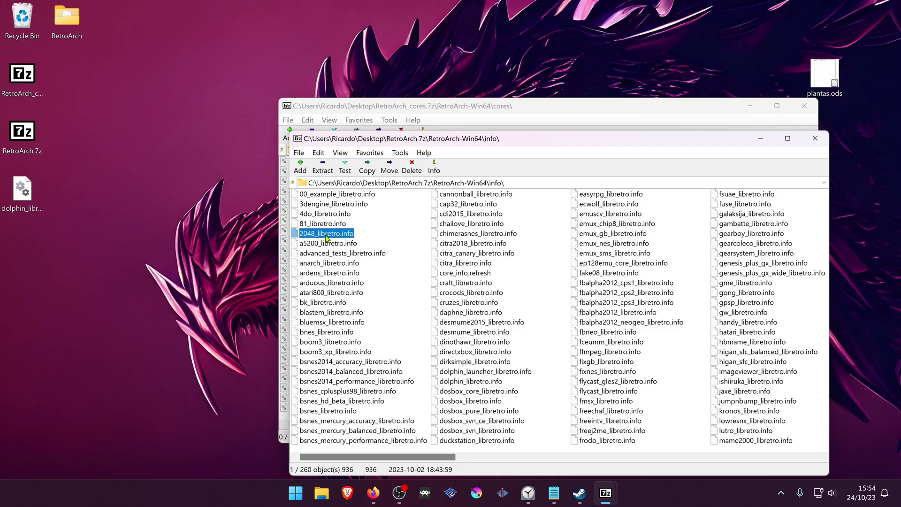
pyautogui.write('do')
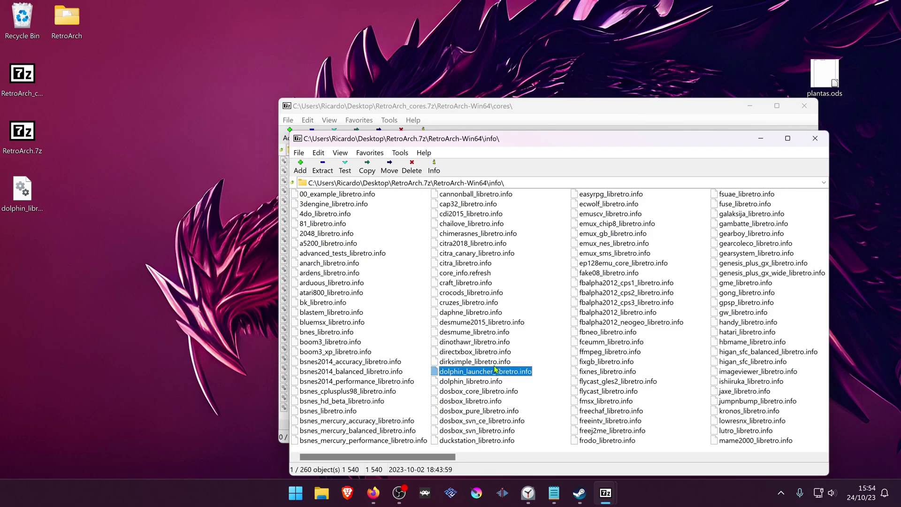
pyautogui.click(467, 384)
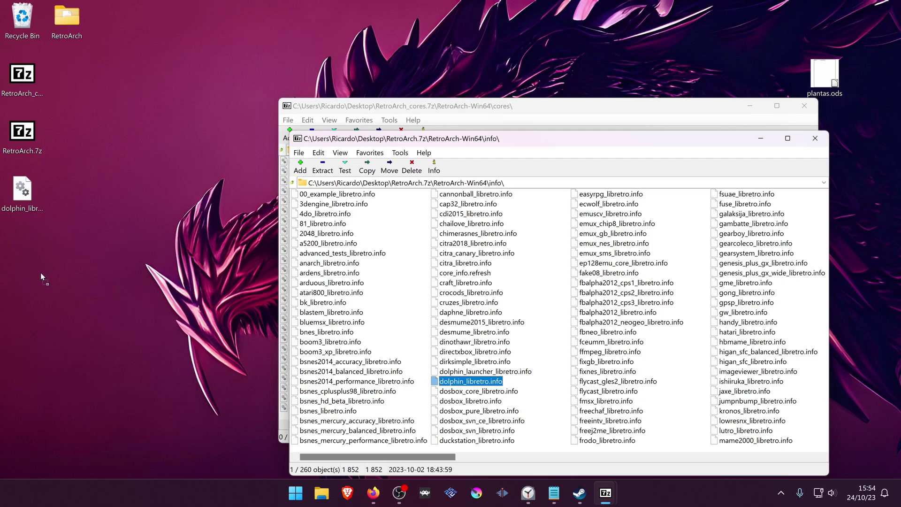
pyautogui.moveTo(40, 272); pyautogui.dragTo(43, 274)
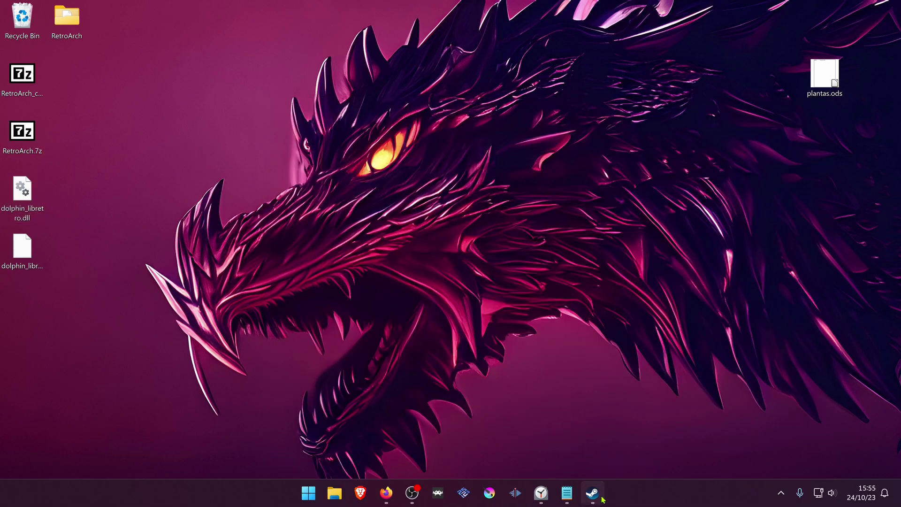
# Open Steam RetroArch's installation folder via Manage > Browse local files.
pyautogui.click(592, 493)
pyautogui.rightClick(453, 199)
pyautogui.moveTo(490, 264)
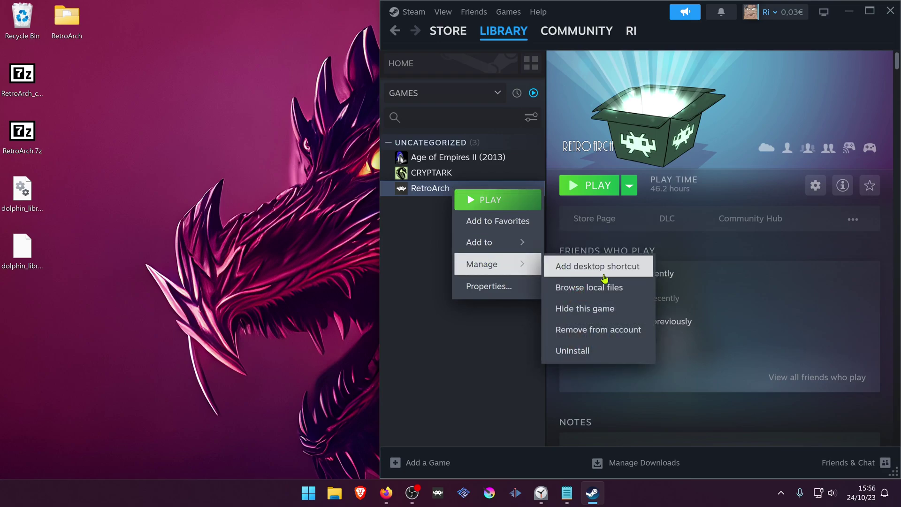
pyautogui.click(589, 287)
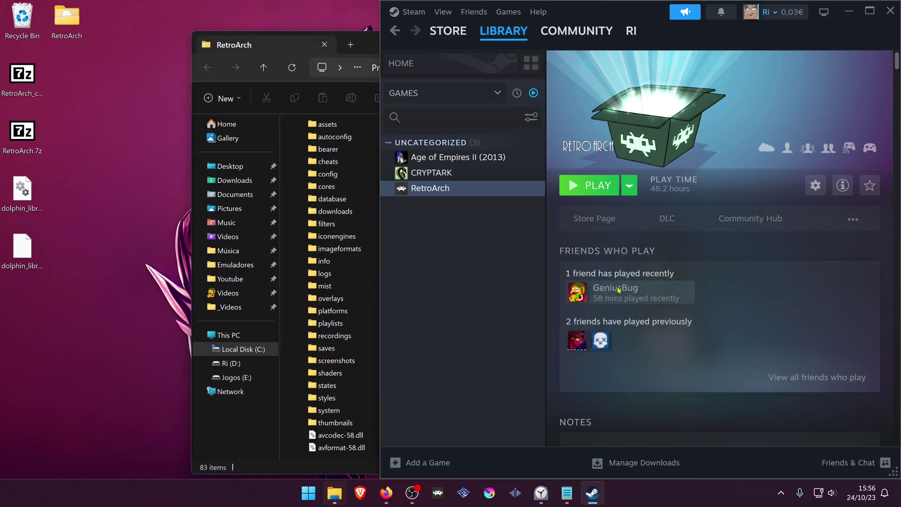
pyautogui.click(368, 50)
pyautogui.moveTo(436, 51); pyautogui.dragTo(431, 40)
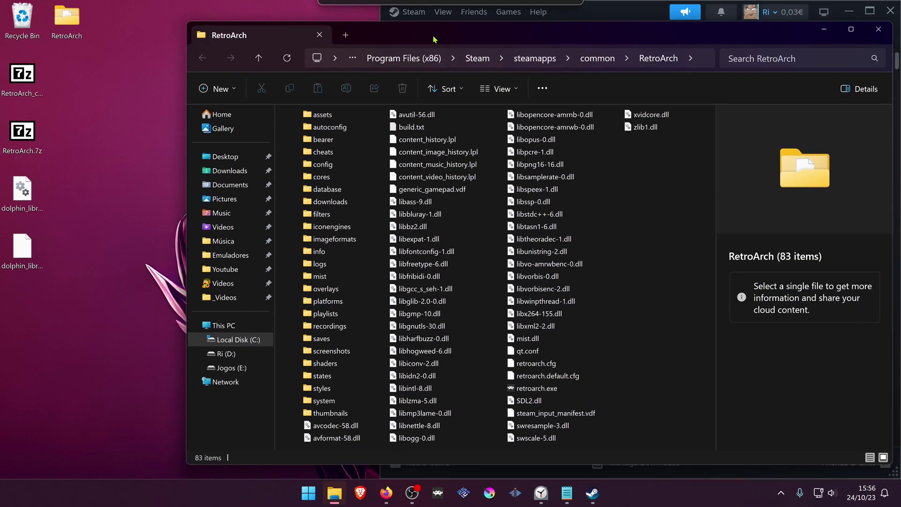
# Move dolphin_libretro.dll into the cores folder and dolphin_libretro.info into info.
pyautogui.click(21, 194)
pyautogui.moveTo(23, 197)
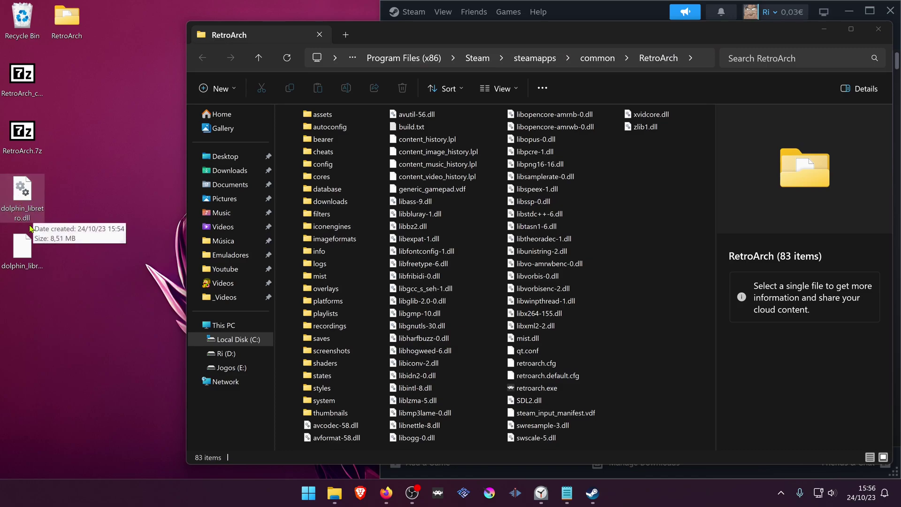
pyautogui.moveTo(25, 191); pyautogui.dragTo(328, 178)
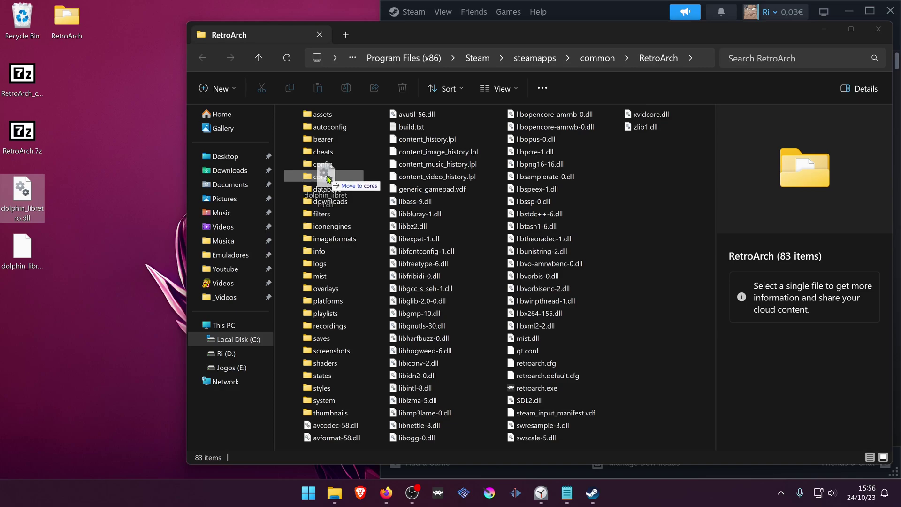
pyautogui.click(29, 251)
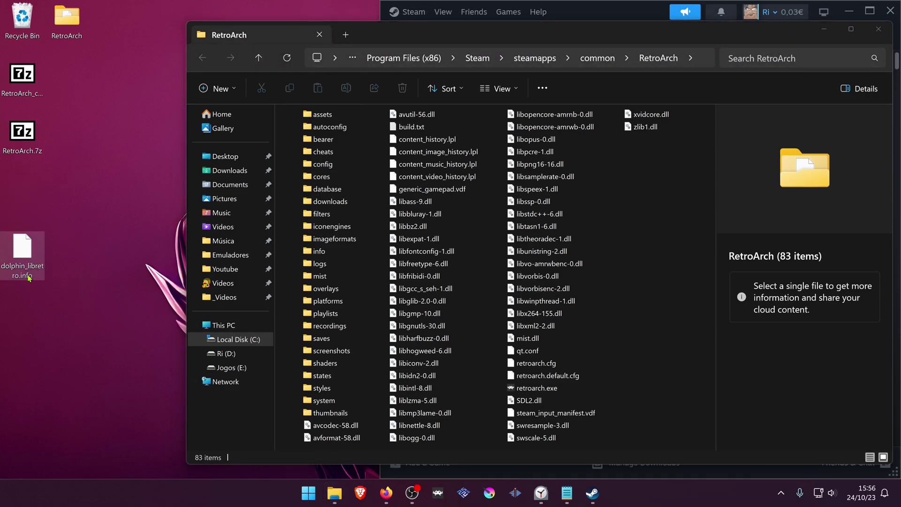
pyautogui.moveTo(29, 252); pyautogui.dragTo(325, 250)
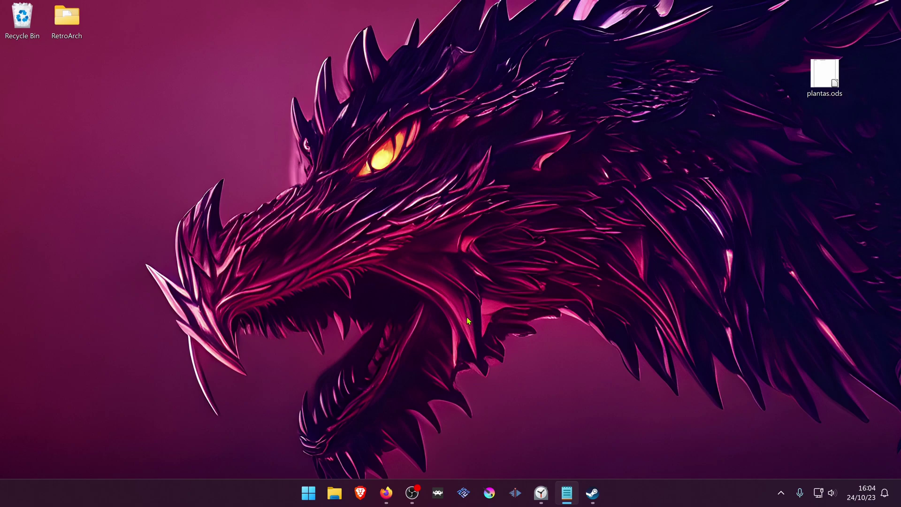
# Launch retroarch.exe from the RetroArch folder on the desktop.
pyautogui.doubleClick(67, 20)
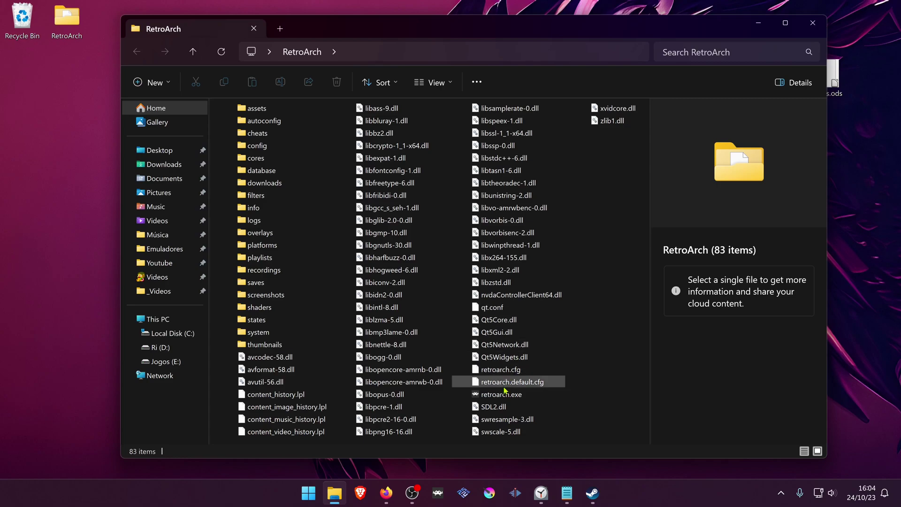
pyautogui.doubleClick(501, 394)
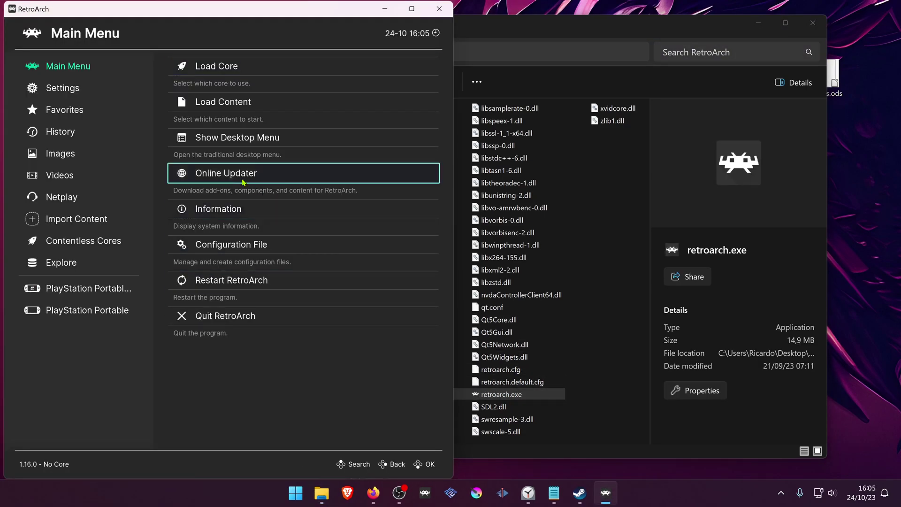
# Update Core Info Files, then select Nintendo - GameCube / Wii (Dolphin) in Core Downloader.
pyautogui.click(265, 176)
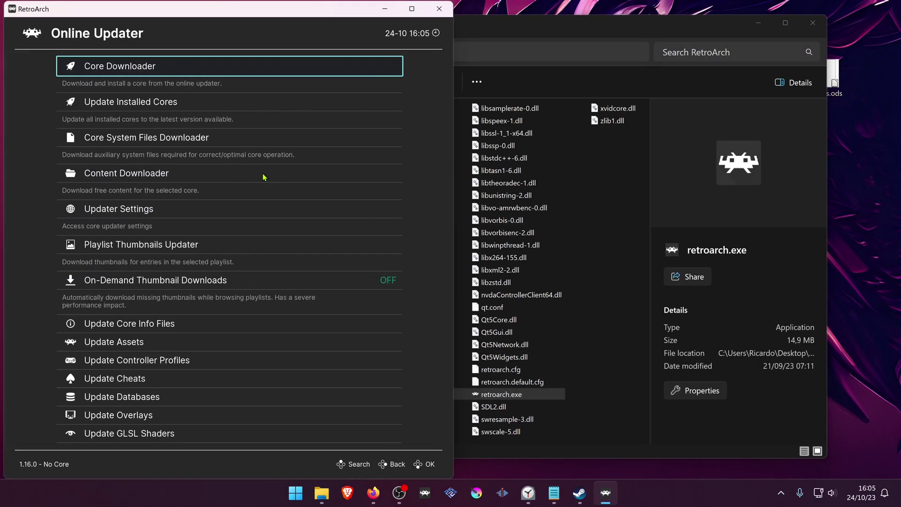
pyautogui.click(168, 325)
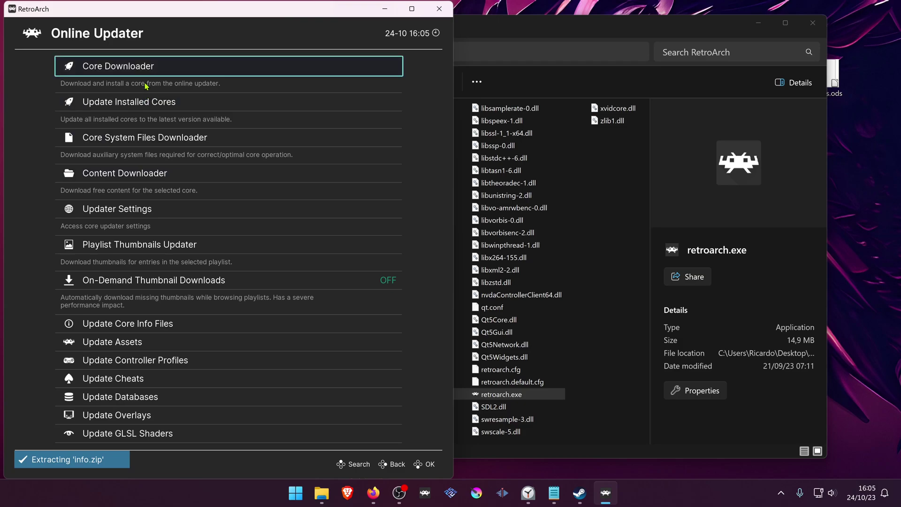
pyautogui.click(140, 67)
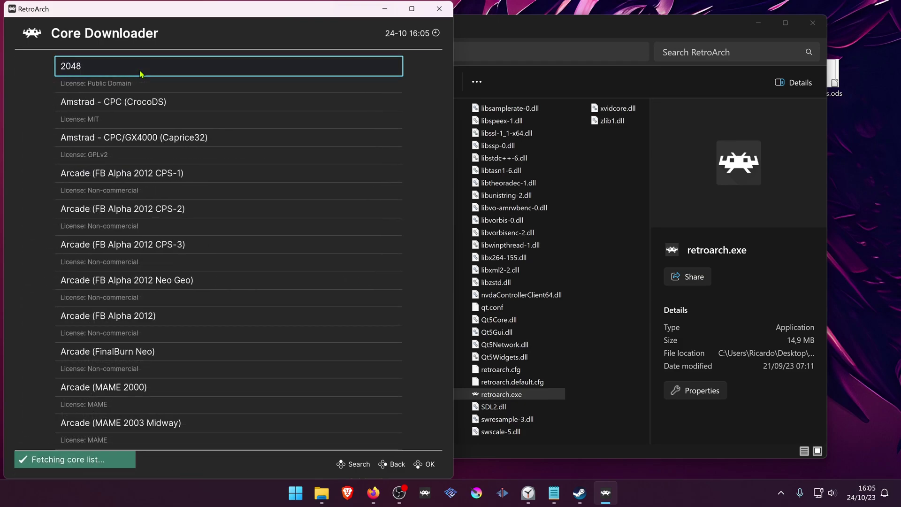
pyautogui.scroll(-5, 141, 74)
pyautogui.scroll(-5, 141, 73)
pyautogui.scroll(-8, 141, 73)
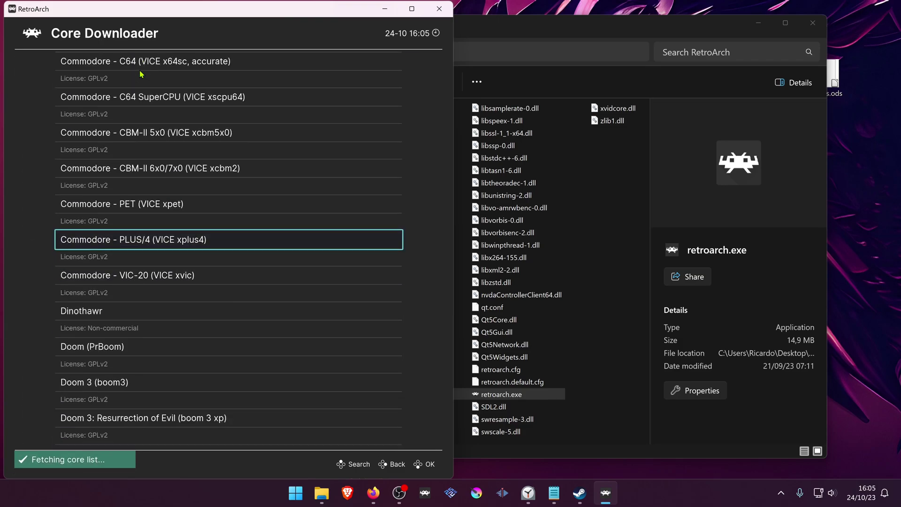
pyautogui.scroll(-8, 141, 74)
pyautogui.scroll(-6, 141, 73)
pyautogui.scroll(-4, 141, 74)
pyautogui.scroll(-5, 140, 73)
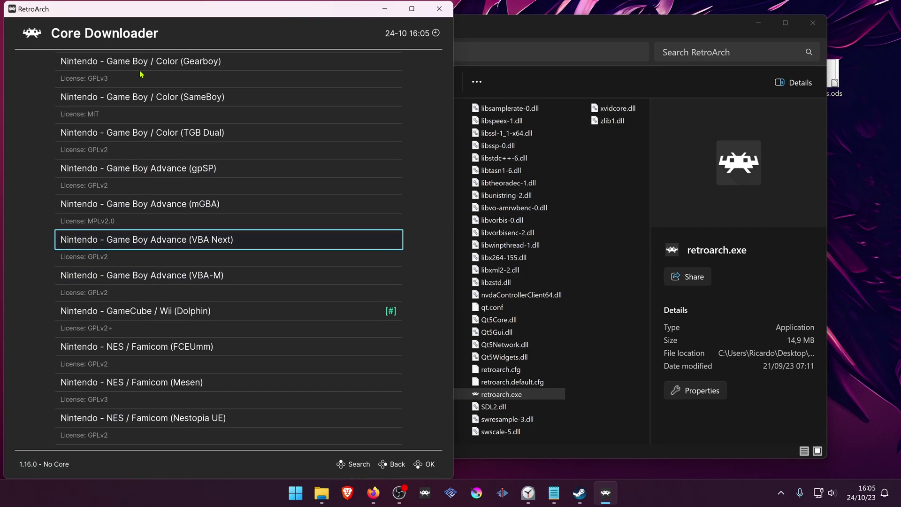
pyautogui.click(204, 316)
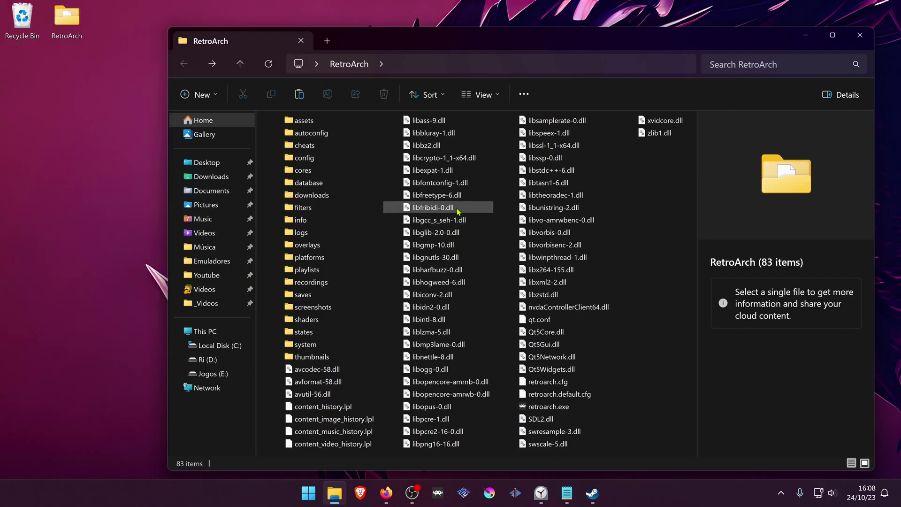
# Copy dolphin_libretro.dll from the desktop RetroArch cores folder onto the desktop.
pyautogui.doubleClick(327, 171)
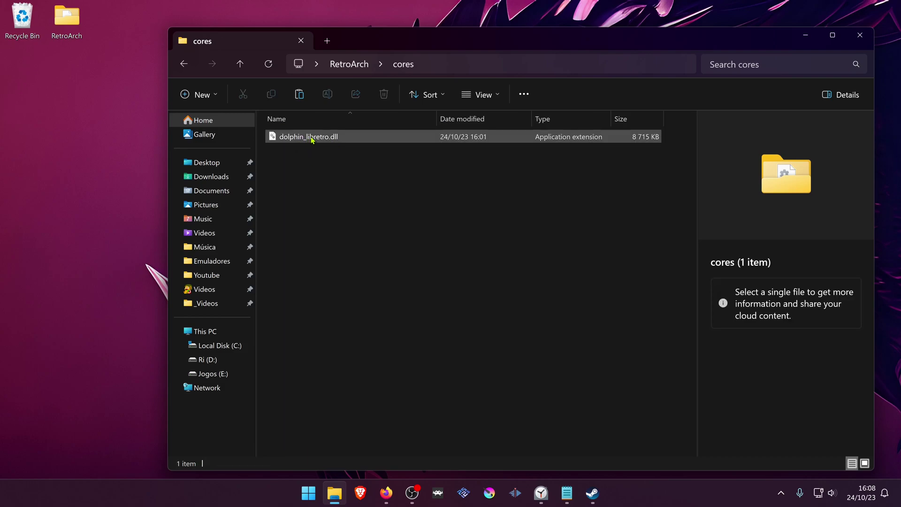
pyautogui.rightClick(312, 138)
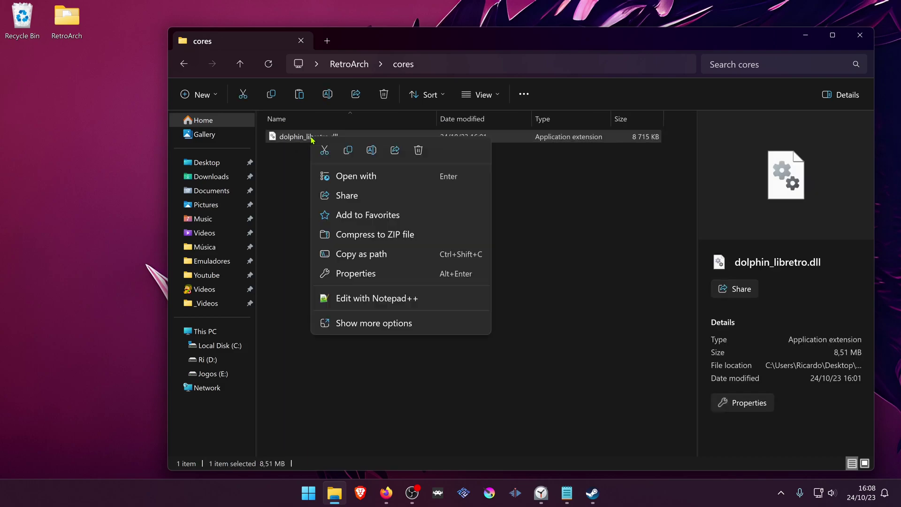
pyautogui.click(347, 151)
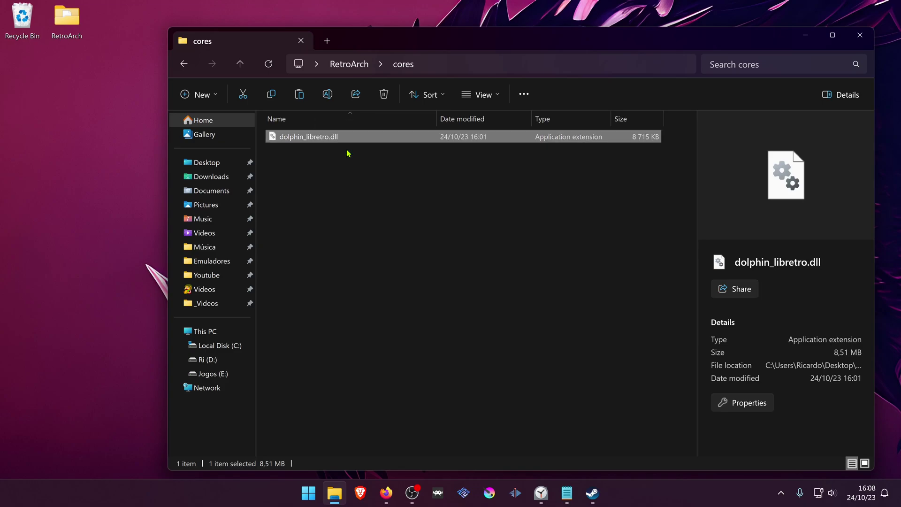
pyautogui.rightClick(29, 125)
pyautogui.click(40, 139)
pyautogui.click(358, 283)
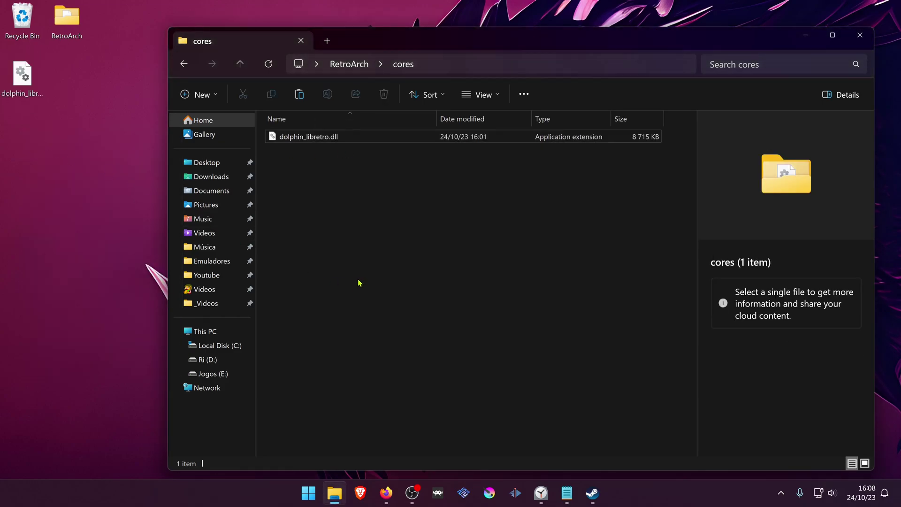
# Copy dolphin_libretro.info from the RetroArch info folder to the desktop and close the window.
pyautogui.press('BackSpace')
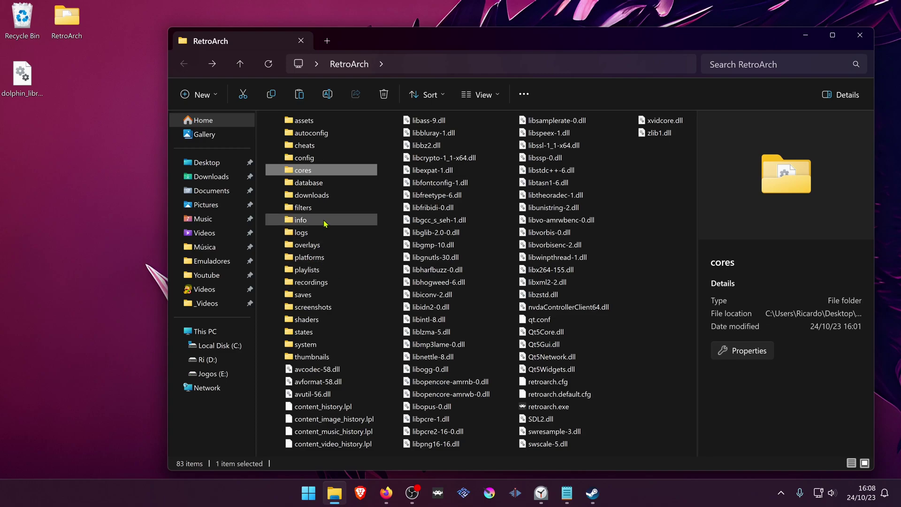
pyautogui.doubleClick(323, 223)
pyautogui.click(322, 223)
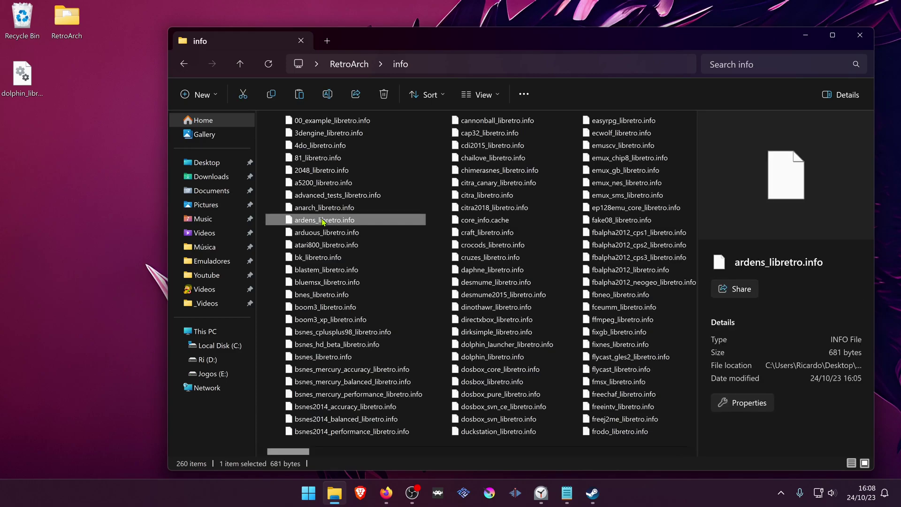
pyautogui.write('d')
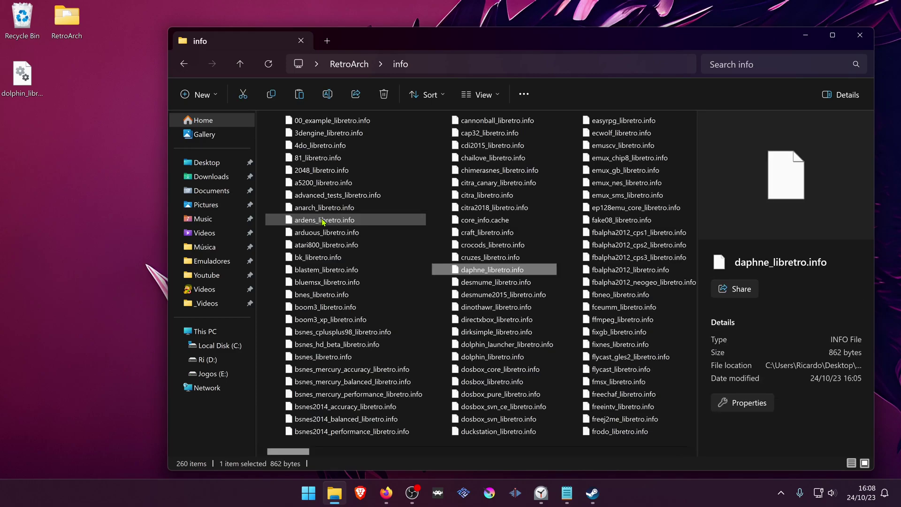
pyautogui.write('o')
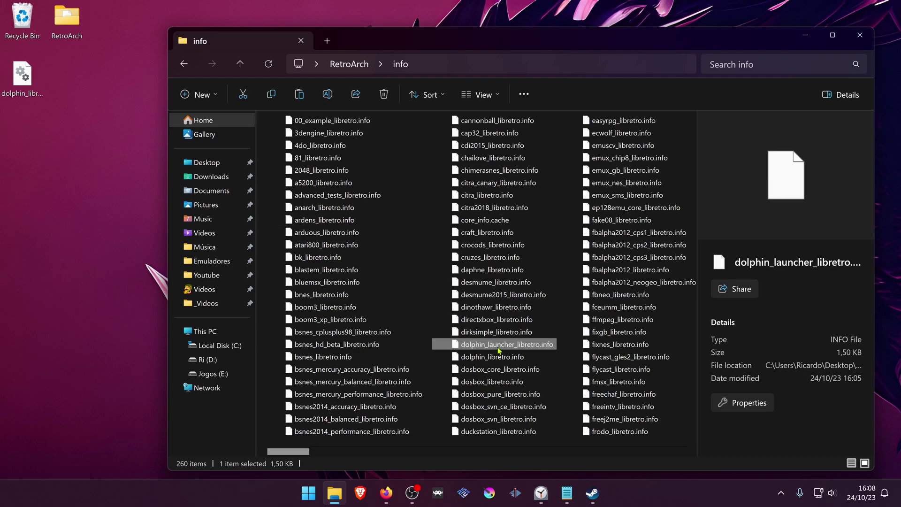
pyautogui.click(491, 358)
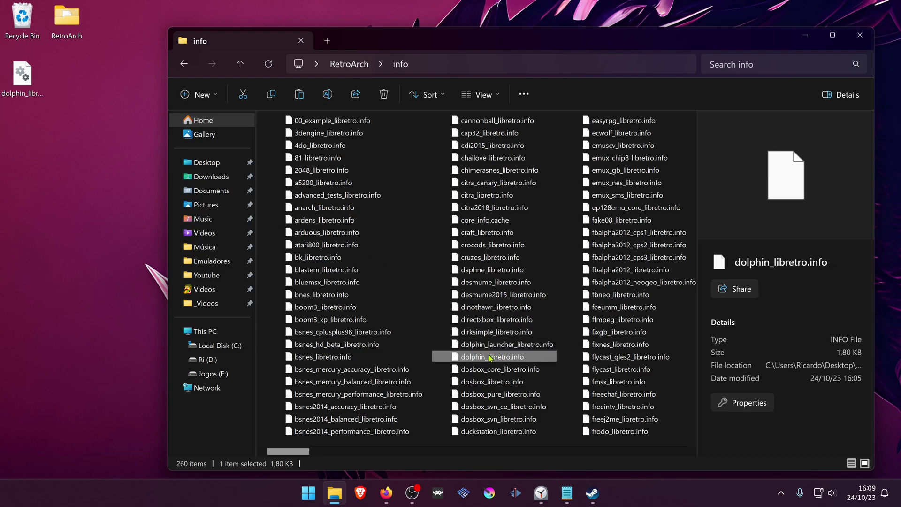
pyautogui.rightClick(490, 358)
pyautogui.click(525, 367)
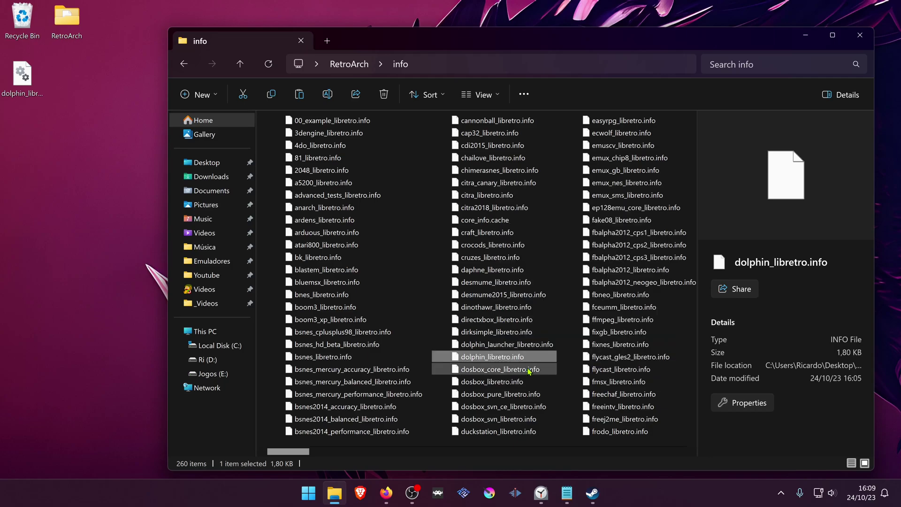
pyautogui.rightClick(19, 143)
pyautogui.click(34, 156)
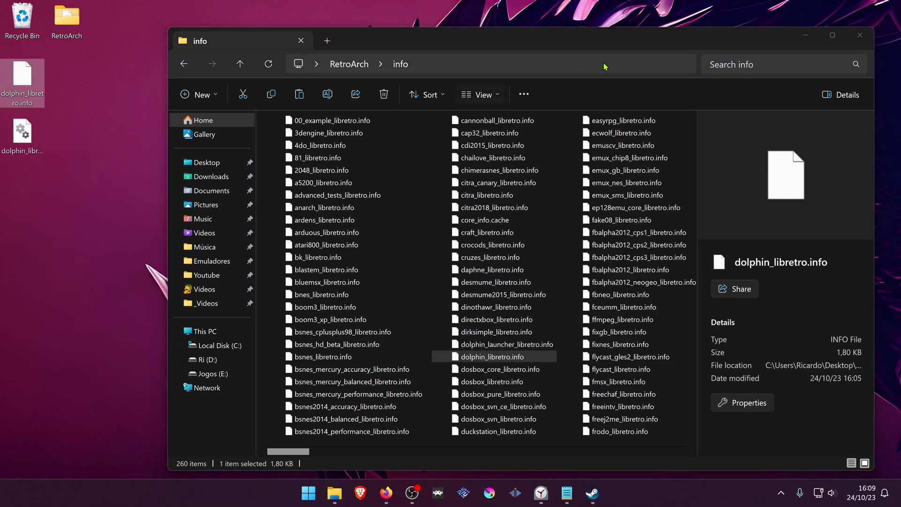
pyautogui.click(860, 36)
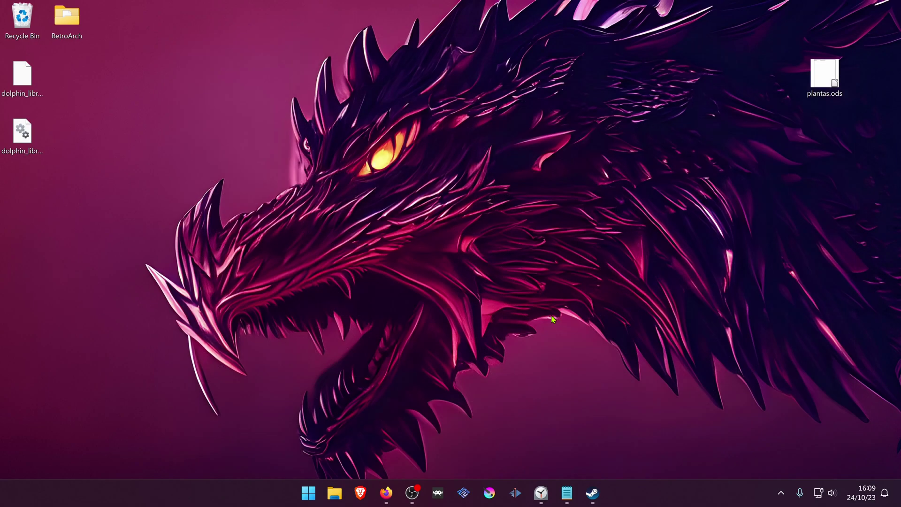
# Choose Manage > Browse local files on RetroArch in the Steam library.
pyautogui.click(592, 493)
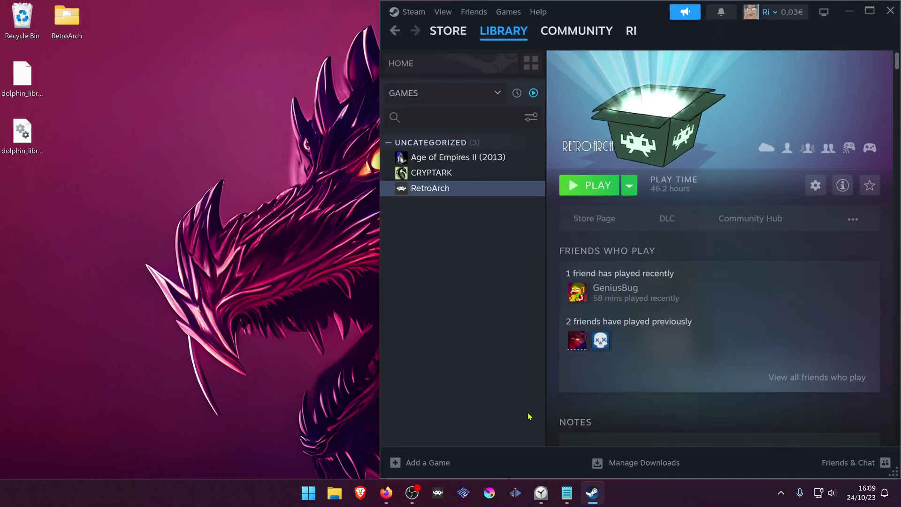
pyautogui.rightClick(452, 192)
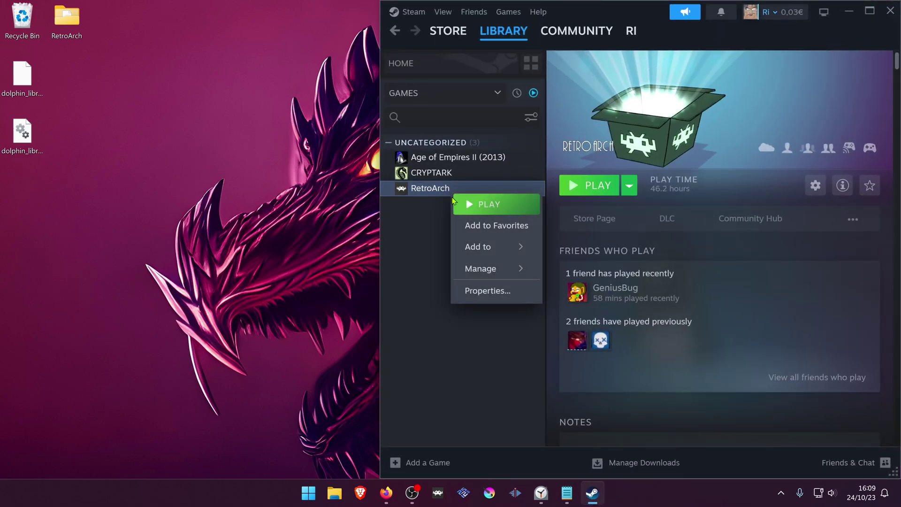
pyautogui.moveTo(481, 268)
pyautogui.click(587, 291)
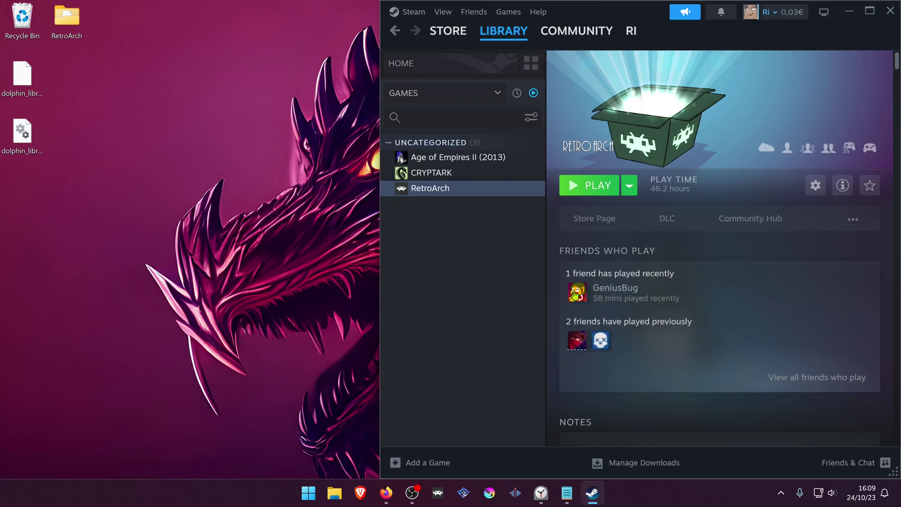
# Move dolphin_libretro.dll into the Steam install's cores folder and dolphin_libretro.info into info.
pyautogui.click(357, 49)
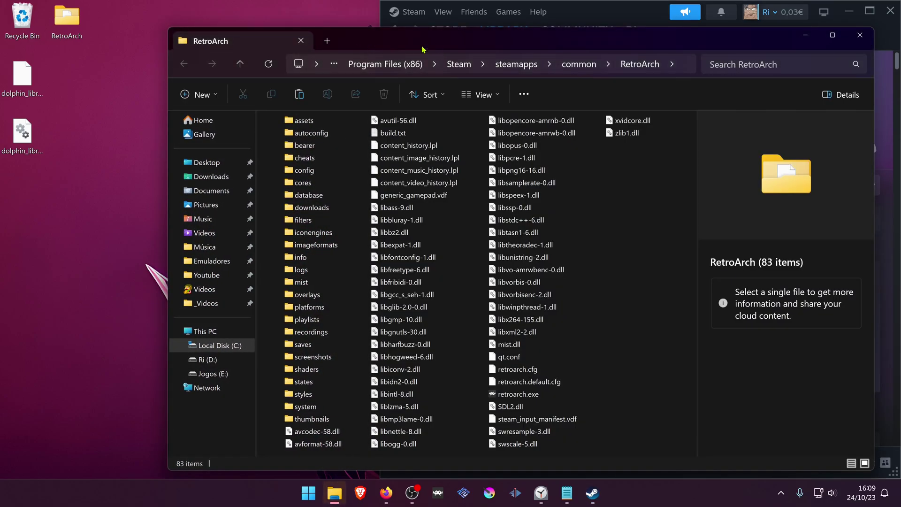
pyautogui.moveTo(425, 48); pyautogui.dragTo(438, 46)
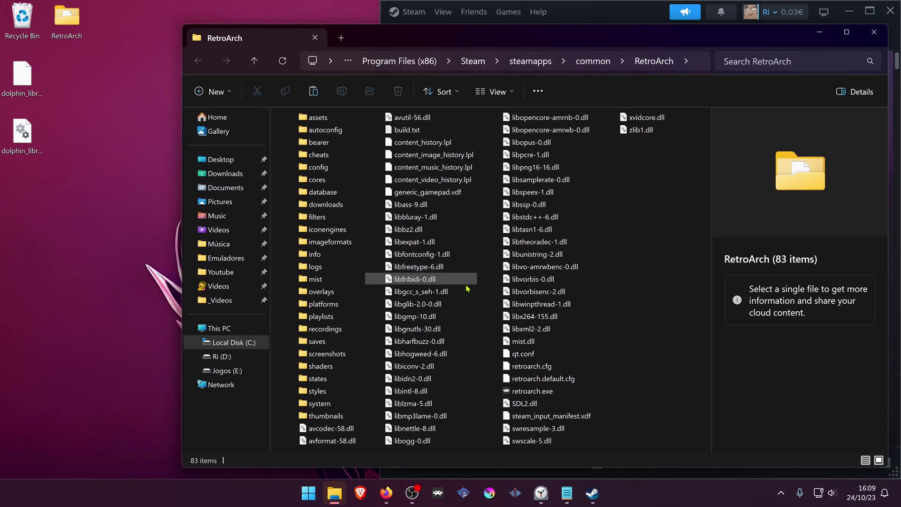
pyautogui.click(131, 183)
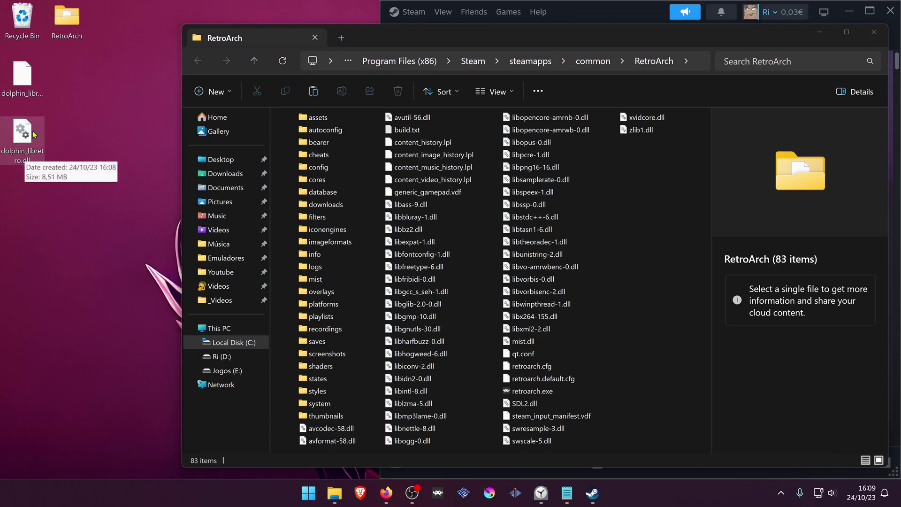
pyautogui.moveTo(23, 136); pyautogui.dragTo(326, 181)
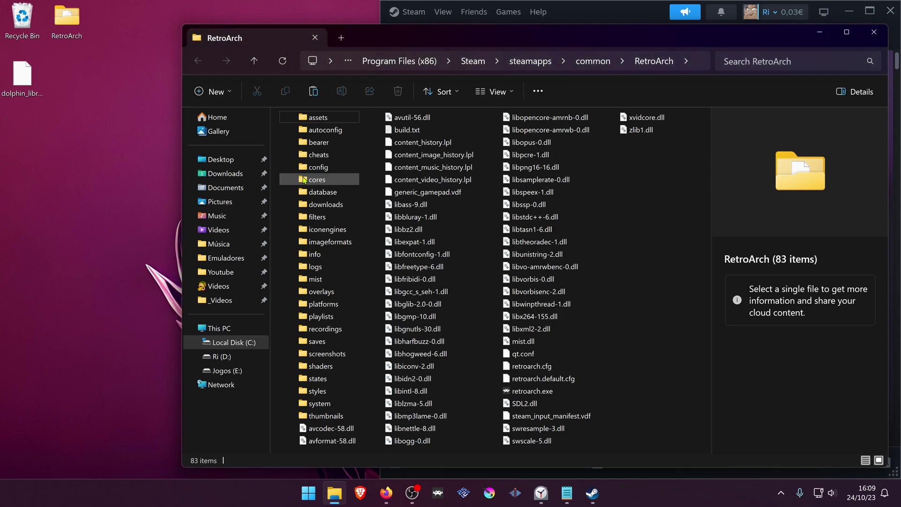
pyautogui.click(23, 74)
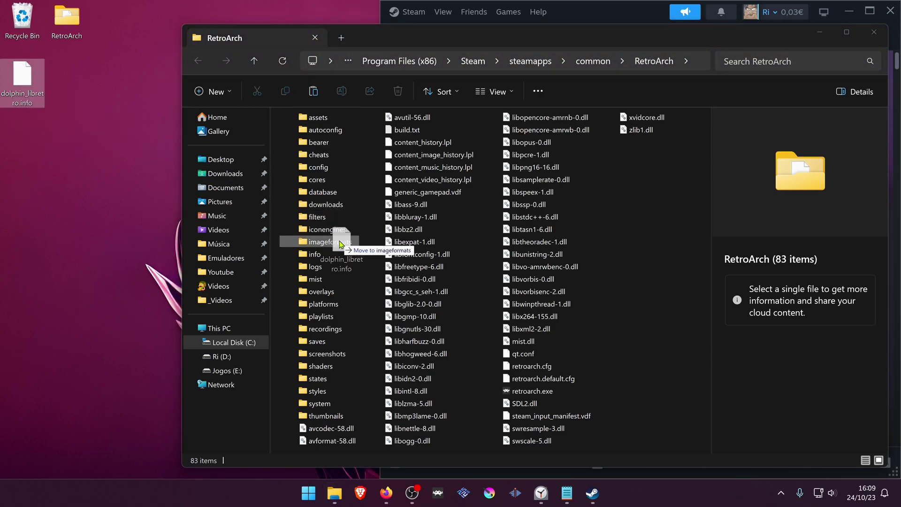
pyautogui.moveTo(321, 258); pyautogui.dragTo(321, 258)
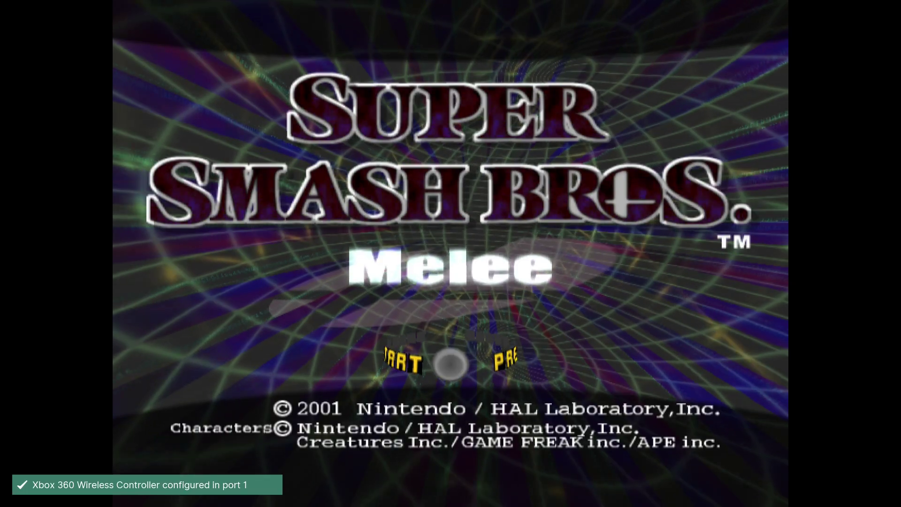
pyautogui.hotkey('shift', 'Tab')
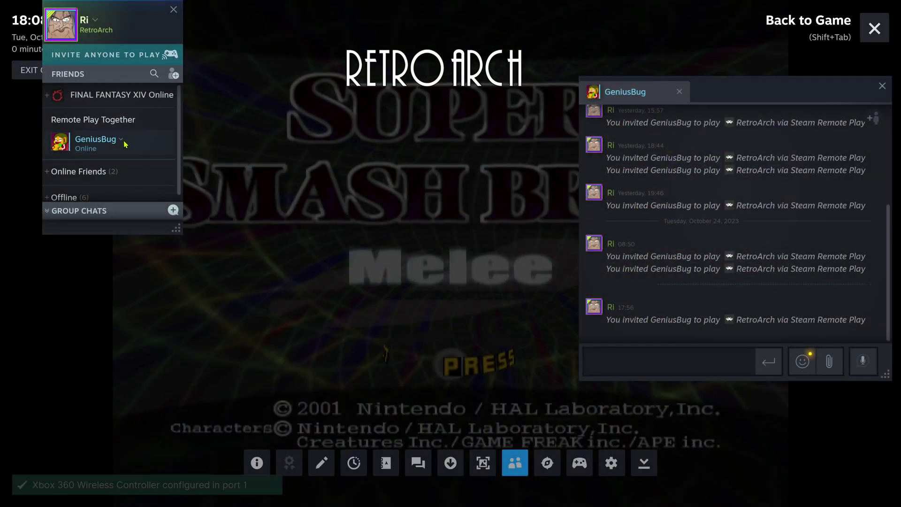
pyautogui.rightClick(122, 143)
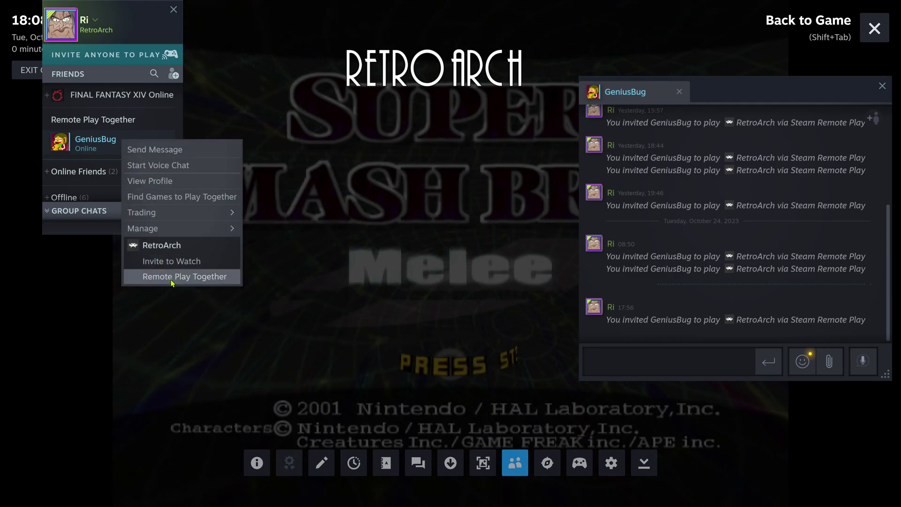
pyautogui.click(184, 276)
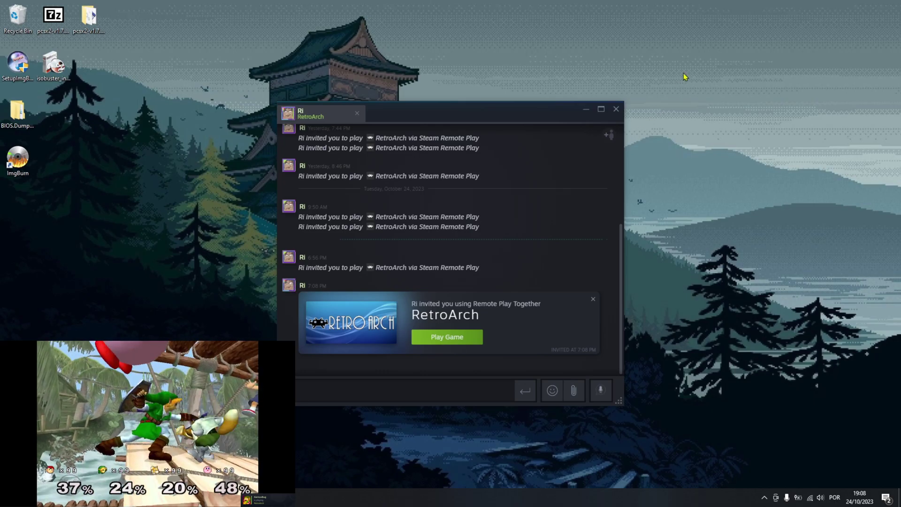
pyautogui.moveTo(447, 337)
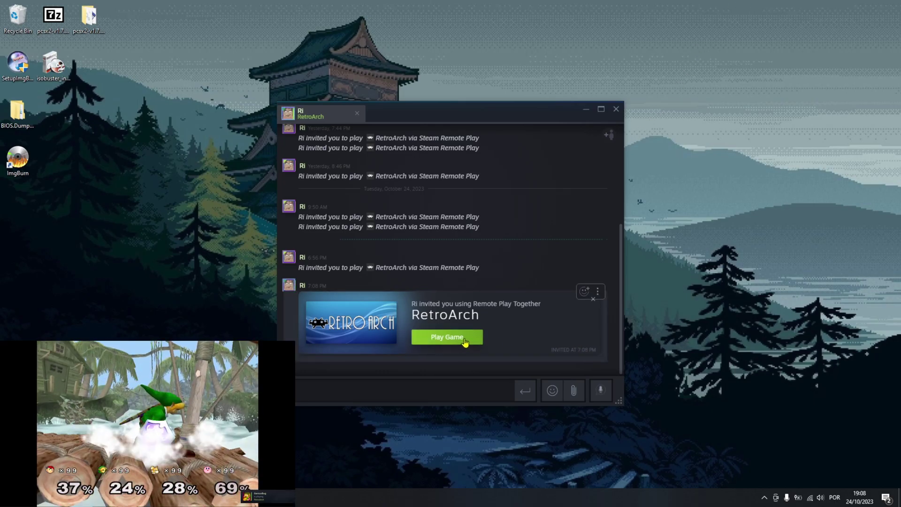
pyautogui.click(472, 341)
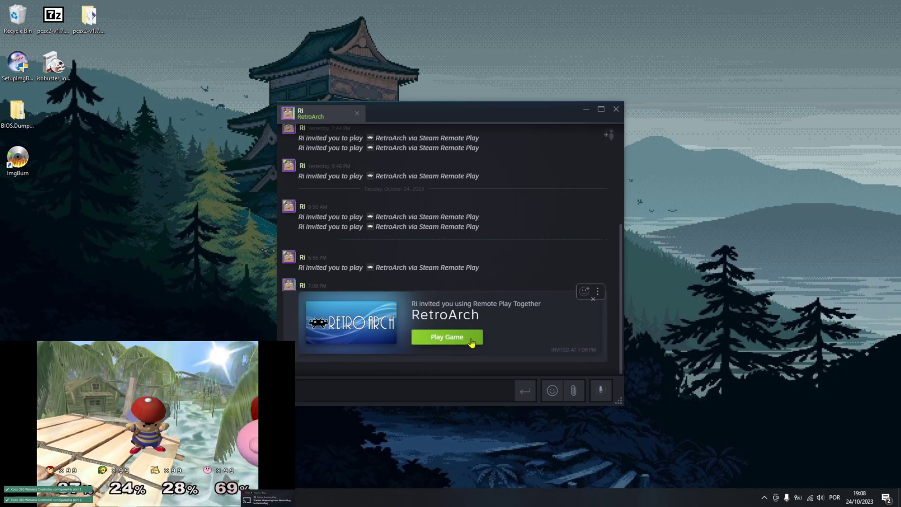